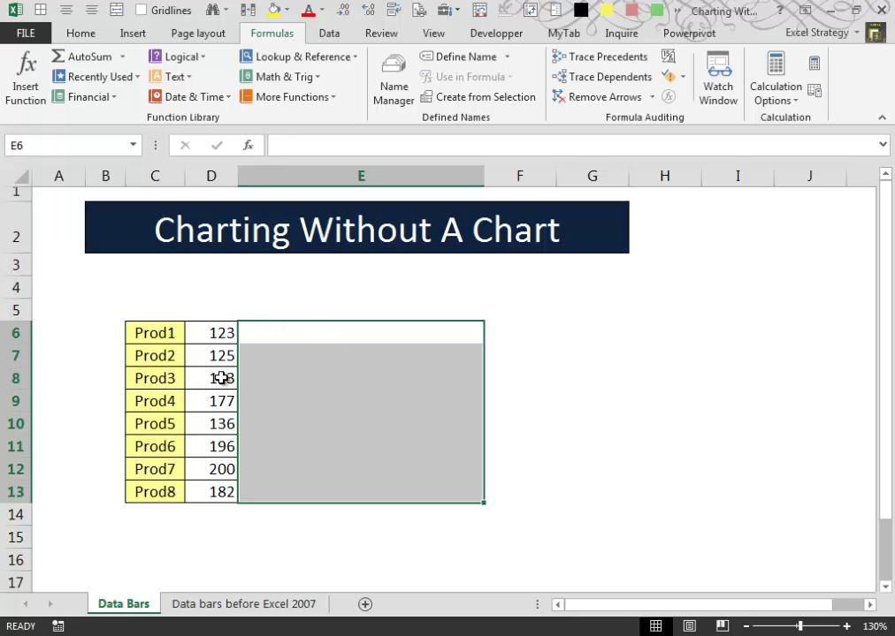
Fill E6:E13 with the formula =D6 so each cell mirrors the product value in column D
type("=")
key("Left")
key("ctrl+Return")
Start a custom data bar conditional formatting rule for E6:E13 that shows only the bars without the values
left_click(64, 33)
left_click(634, 57)
mouse_move(649, 168)
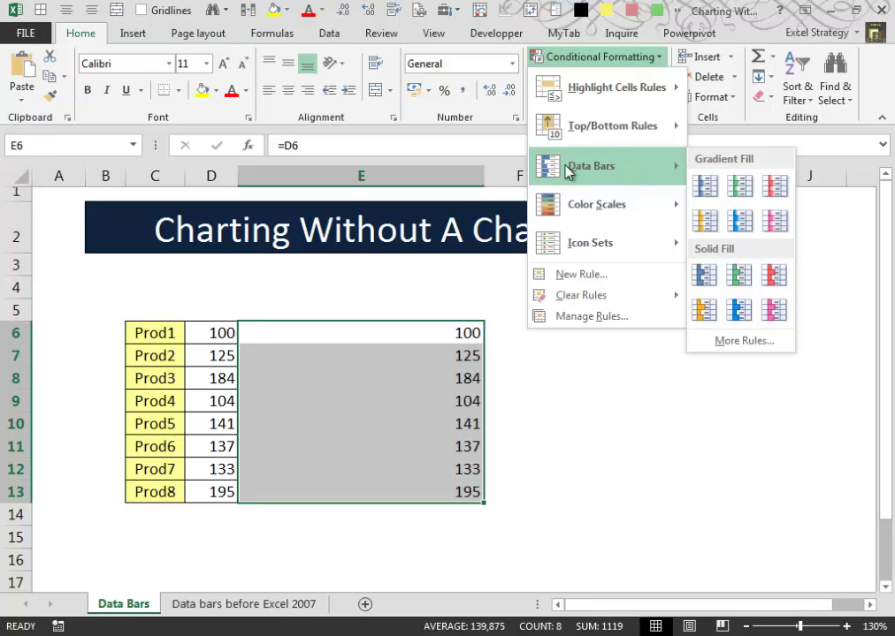
left_click(747, 342)
left_click(747, 295)
Give the data bars a green gradient fill with a solid border and apply the rule to E6:E13
left_click(627, 423)
left_click(610, 450)
left_click(688, 423)
left_click(786, 503)
left_click(785, 422)
left_click(733, 449)
left_click(764, 512)
left_click(604, 415)
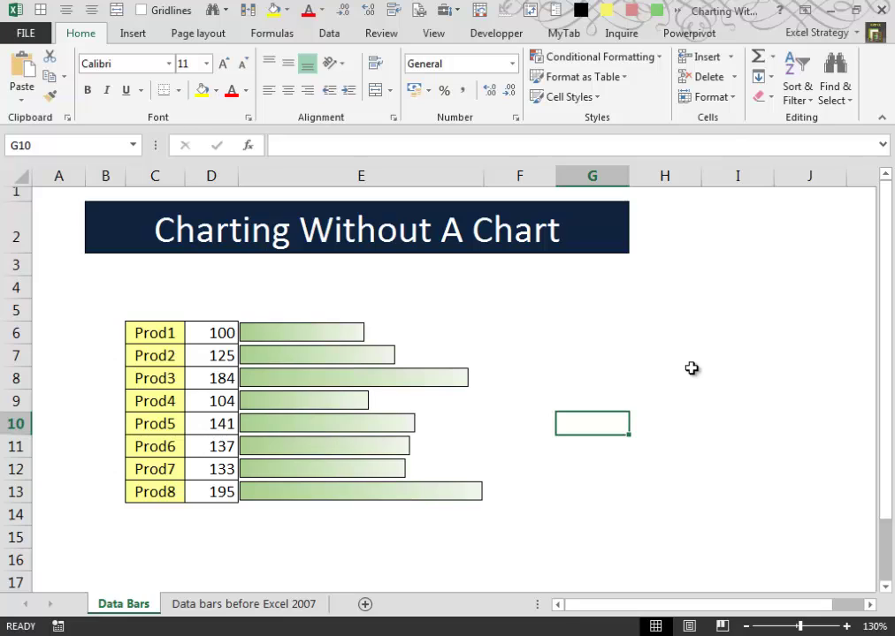
On the Data bars before Excel 2007 sheet, examine the notes on the vertical bar symbol, the CHAR and REPT functions, and the product values
left_click(288, 602)
left_click_drag(122, 277, 120, 322)
left_click_drag(276, 277, 337, 275)
left_click(419, 281)
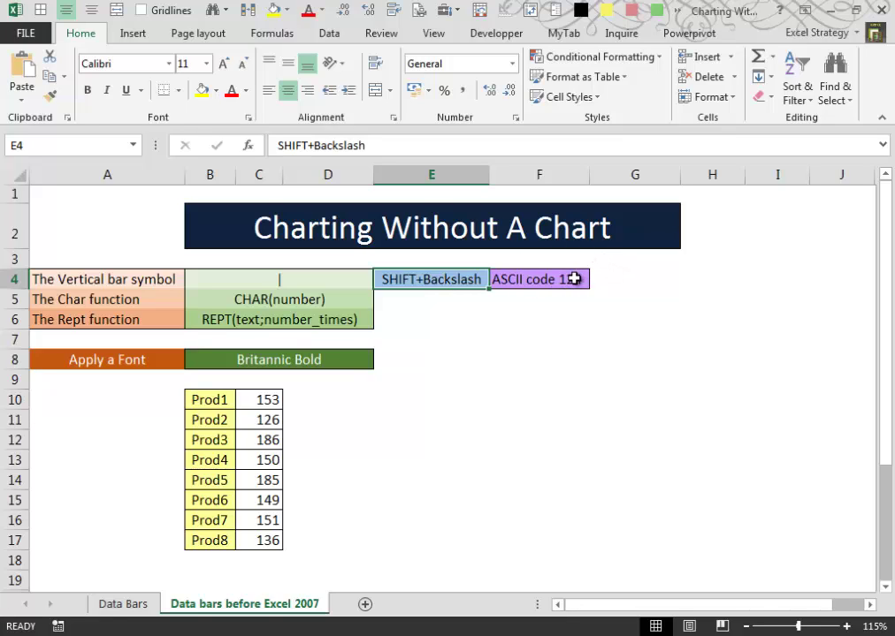
left_click(221, 279)
left_click(88, 299)
left_click(206, 300)
left_click_drag(206, 300, 362, 301)
left_click_drag(205, 282, 338, 280)
left_click(224, 319)
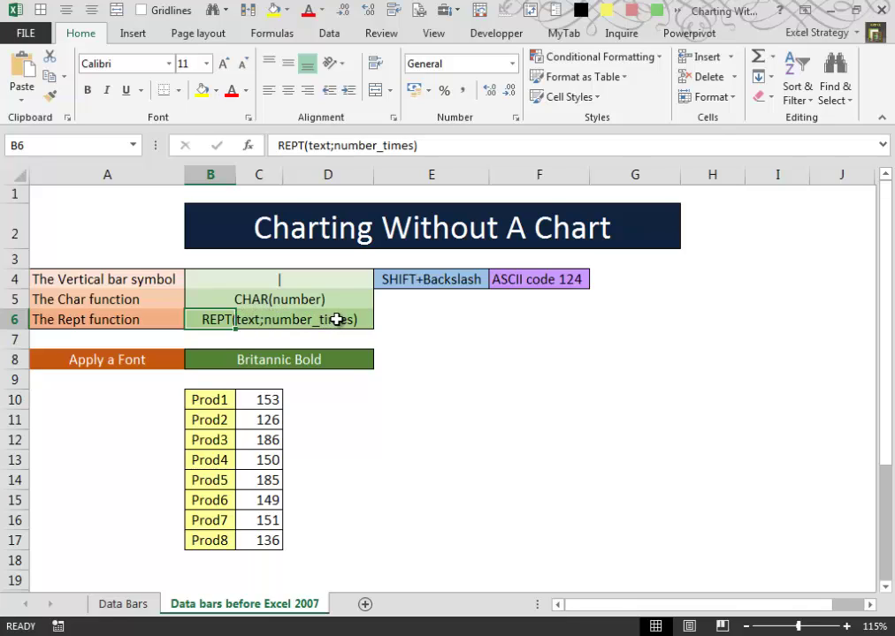
left_click(253, 319)
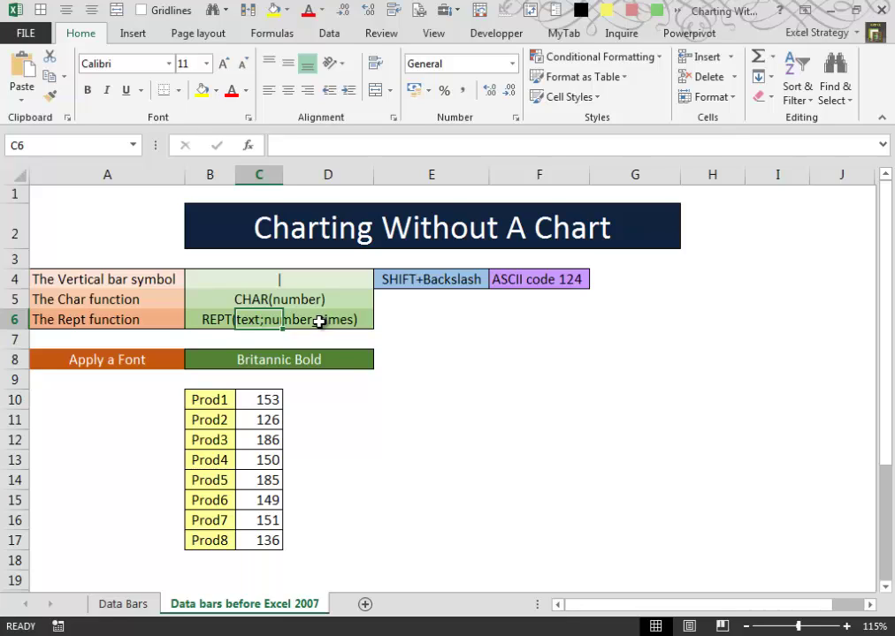
left_click(319, 321)
left_click_drag(269, 399, 258, 536)
Enter the formula =REPT(CHAR(124);C10) in D10
left_click(314, 403)
type("=cha")
key("Tab")
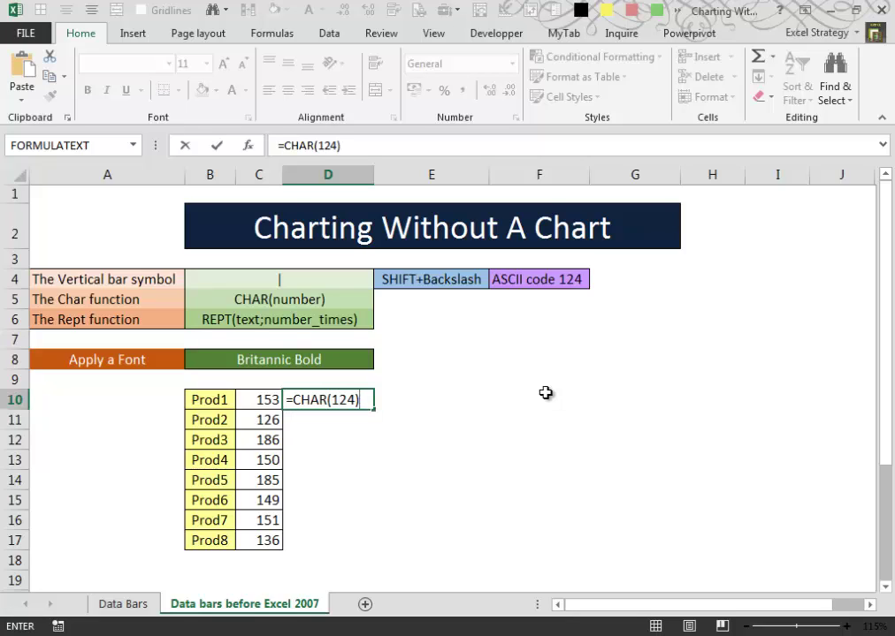
key("F2")
type("rept")
key("Tab")
type(");")
key("Left")
key("ctrl+Return")
Fill the REPT formula from D10 down through D17
key("shift+Down")
key("shift+Down")
key("shift+Down")
key("shift+Down")
key("shift+Down")
key("shift+Down")
key("shift+Down")
key("ctrl+d")
Apply the Britannic Bold font to D10:D17 to turn the repeated symbols into solid bars
left_click(168, 64)
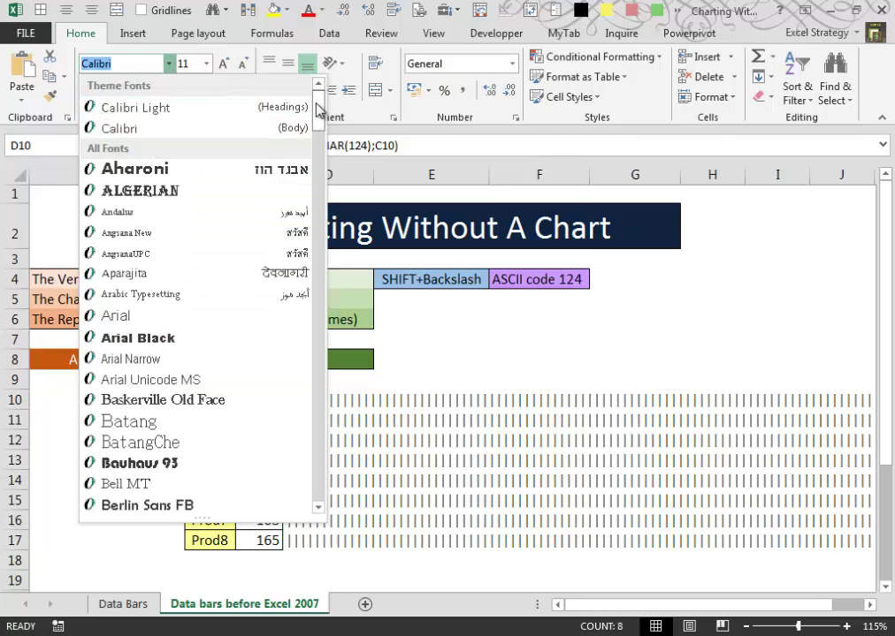
left_click_drag(315, 110, 305, 160)
left_click(152, 316)
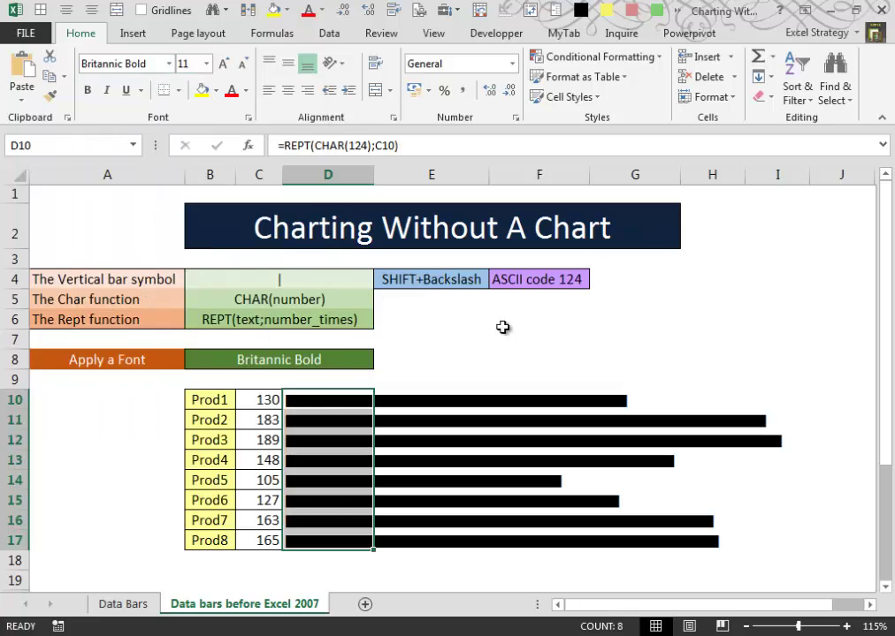
left_click(512, 381)
Set the font colour of the bars in D10:D17 to light orange
left_click_drag(311, 400, 309, 540)
left_click(314, 566)
left_click_drag(312, 398, 314, 542)
left_click(307, 562)
left_click_drag(305, 402, 305, 551)
left_click(248, 92)
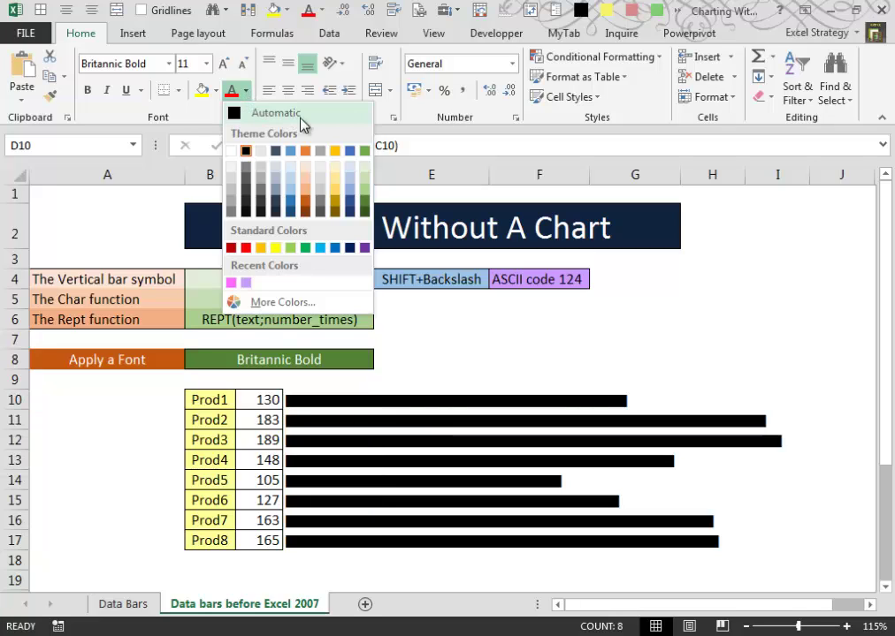
left_click(305, 196)
left_click(343, 402)
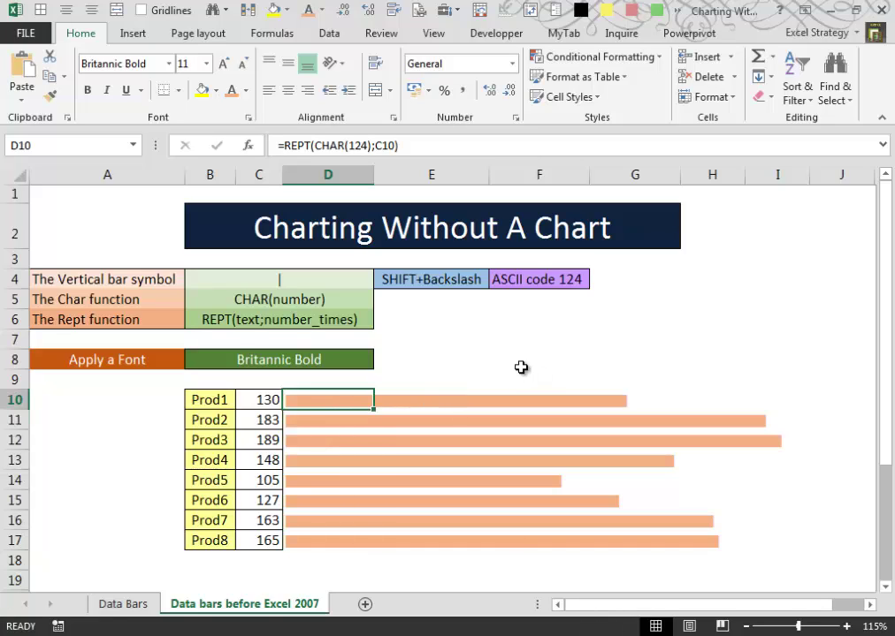
Change the value formulas in C10:C17 to =RANDBETWEEN(10000;20000)
left_click_drag(263, 400, 254, 535)
key("F2")
key("Left")
key("Left")
key("Left")
key("Left")
key("Left")
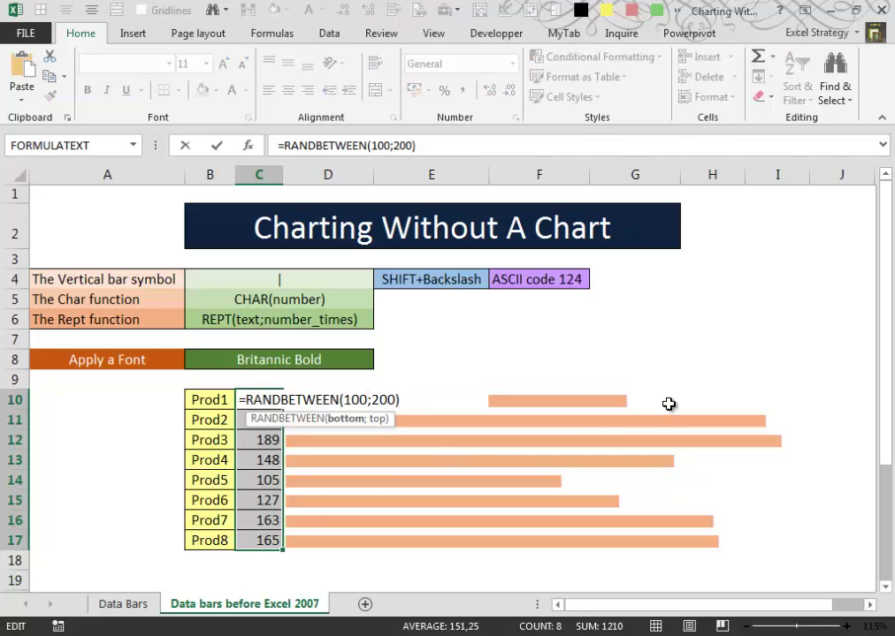
type("00")
key("Right")
key("Right")
type("00")
key("ctrl+Return")
Scale down the bars in D10:D17 by changing their formula to =REPT(CHAR(124);C10/150)
left_click(870, 605)
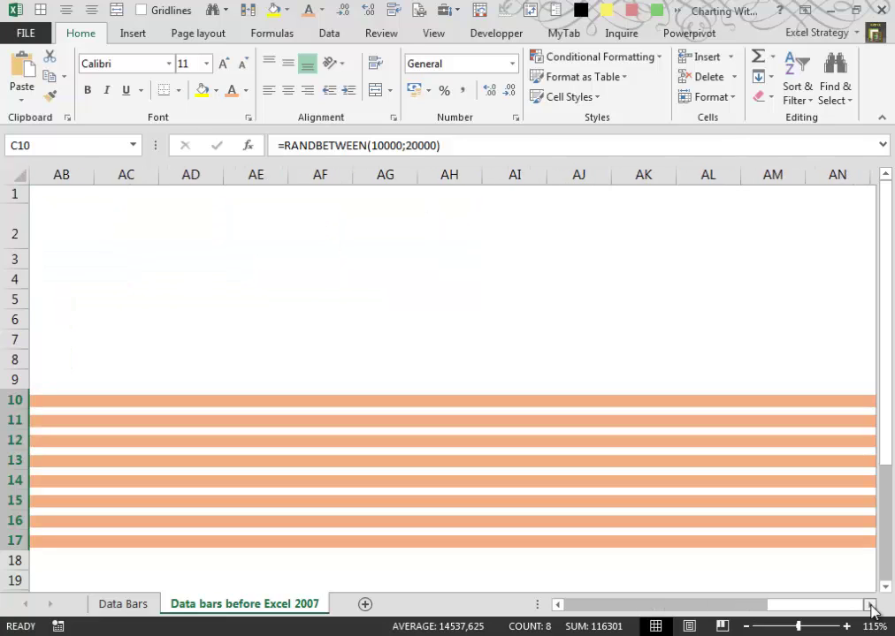
left_click_drag(822, 605, 542, 604)
left_click_drag(263, 402, 265, 535)
left_click_drag(295, 401, 323, 540)
key("F2")
type("/150")
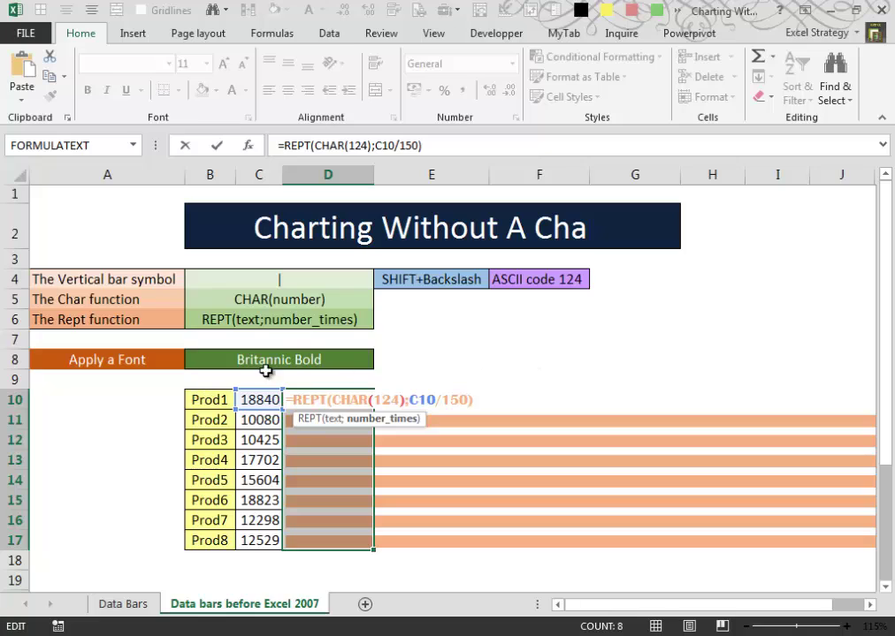
key("ctrl+Return")
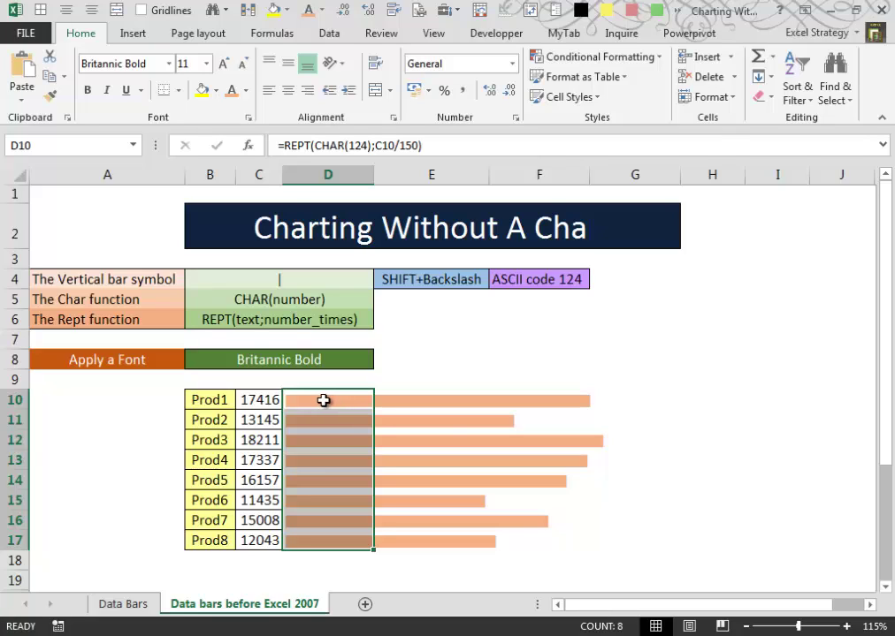
left_click_drag(324, 400, 323, 537)
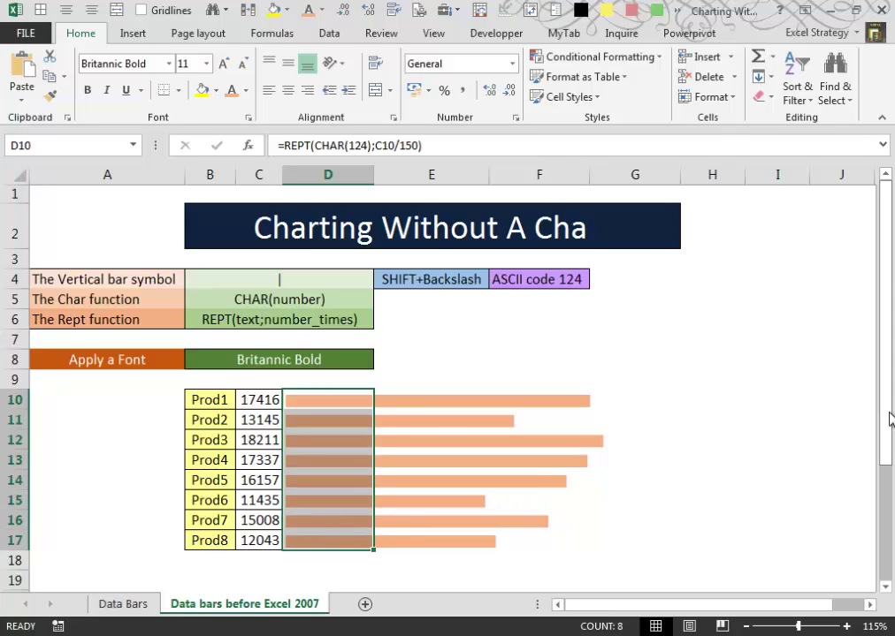
left_click(352, 401)
left_click_drag(352, 402, 336, 533)
In the second product table, change the formulas in D21:D28 to =REPT(CHAR(124);C21/100)
left_click_drag(890, 393, 891, 574)
left_click_drag(260, 377, 268, 511)
left_click_drag(306, 380, 309, 520)
key("F2")
key("Left")
key("BackSpace")
key("BackSpace")
key("BackSpace")
key("ctrl+Return")
left_click_drag(312, 377, 316, 512)
key("F2")
left_click(439, 377)
type("00")
key("ctrl+Return")
Replace the division with multiplication in D21:D28 so the formula reads =REPT(CHAR(124);C21*100), and return to the first table
left_click_drag(316, 380, 325, 519)
key("F2")
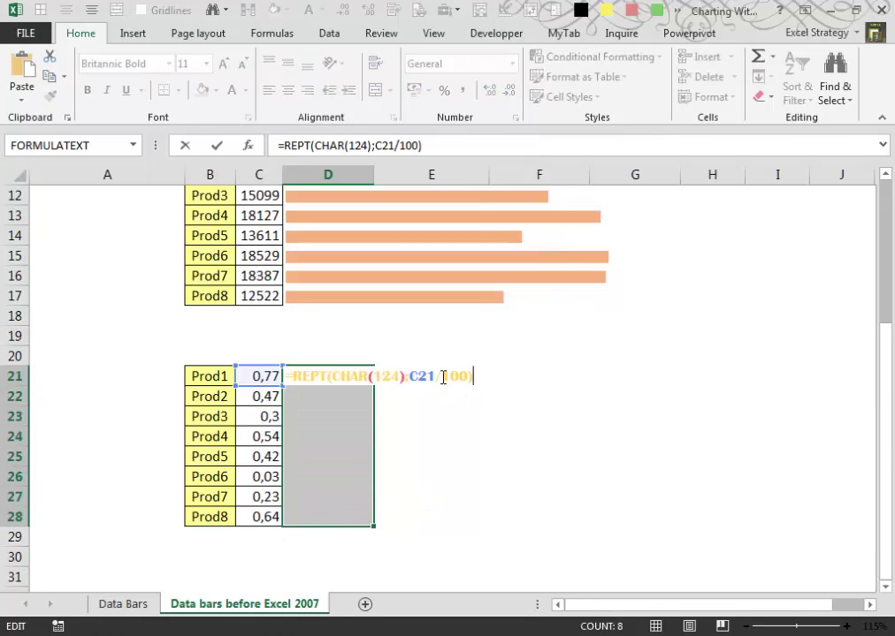
left_click(441, 378)
key("BackSpace")
type("*")
key("ctrl+Return")
left_click_drag(330, 377, 327, 513)
left_click_drag(266, 376, 268, 517)
left_click_drag(884, 388, 891, 228)
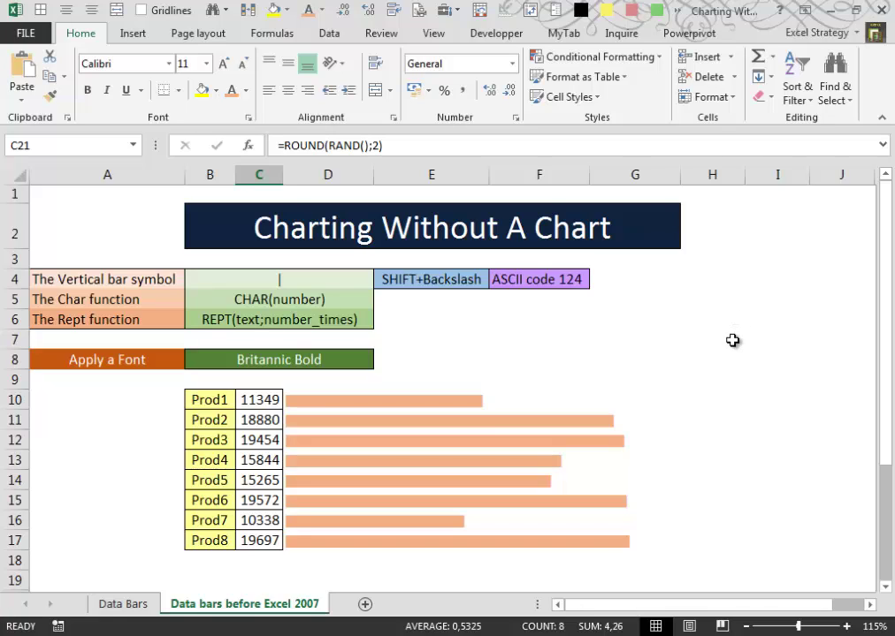